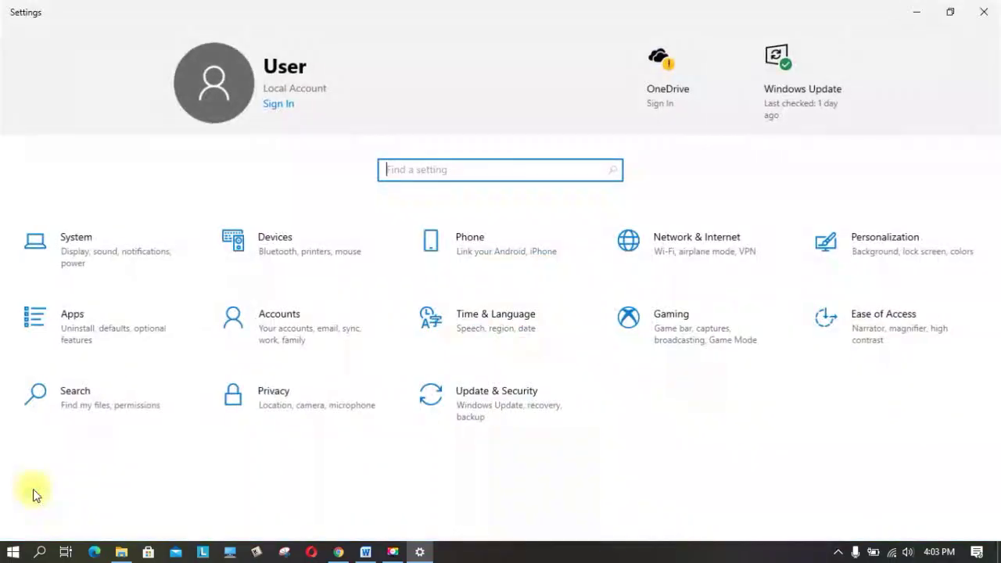
# Close the Settings window, reopen Windows Settings and go to the Language page under Time & Language.
pyautogui.click(990, 12)
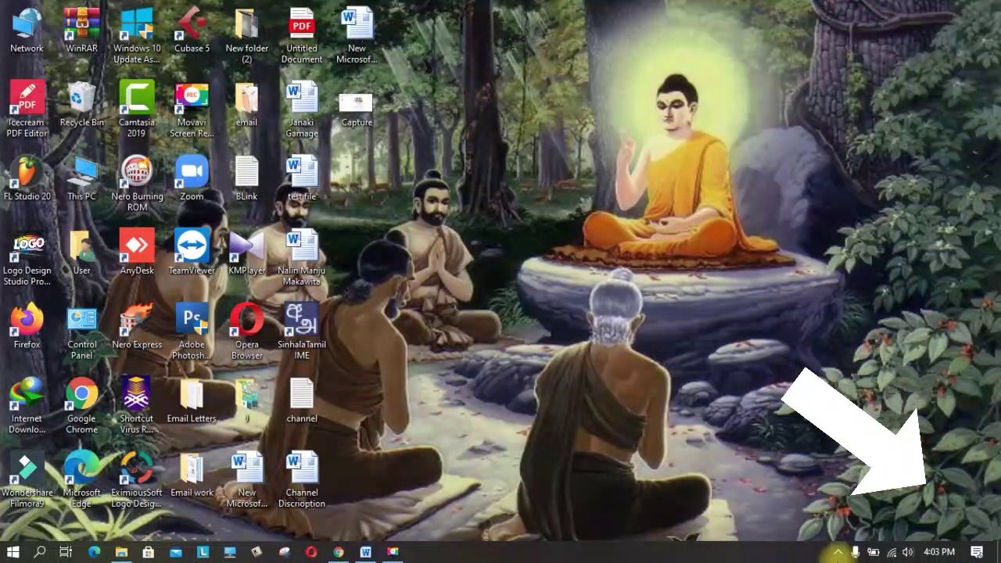
pyautogui.click(977, 555)
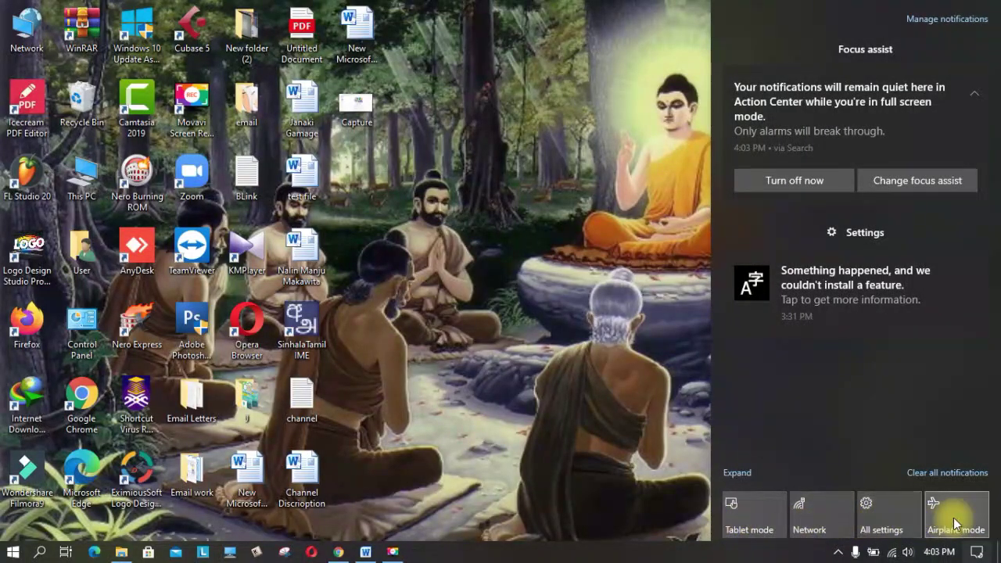
pyautogui.click(888, 528)
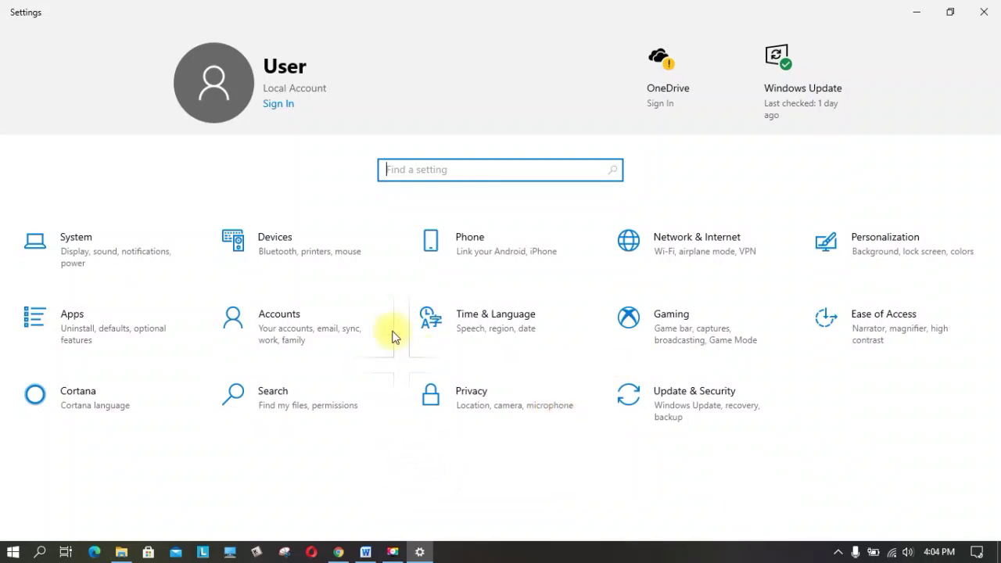
pyautogui.click(492, 325)
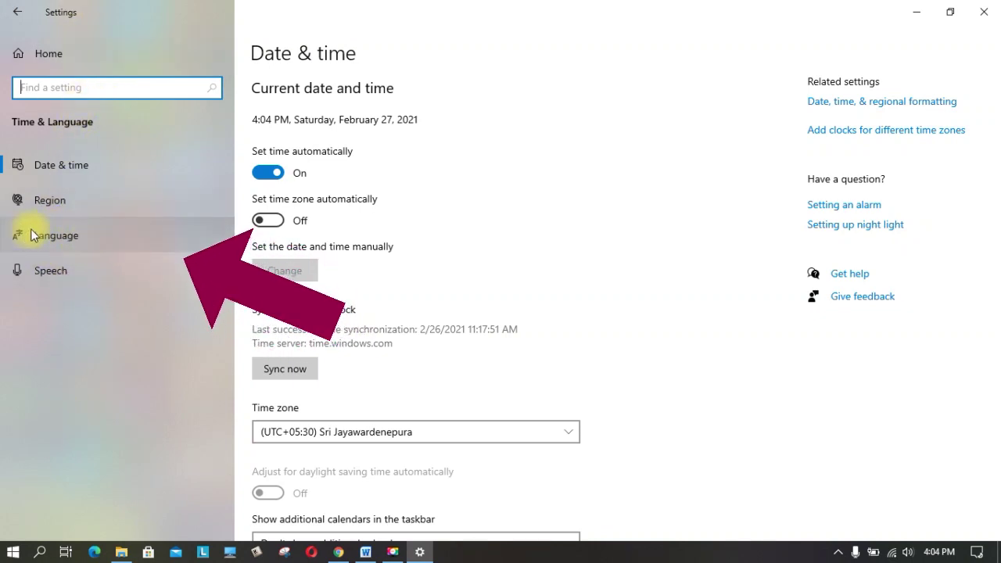
pyautogui.click(73, 237)
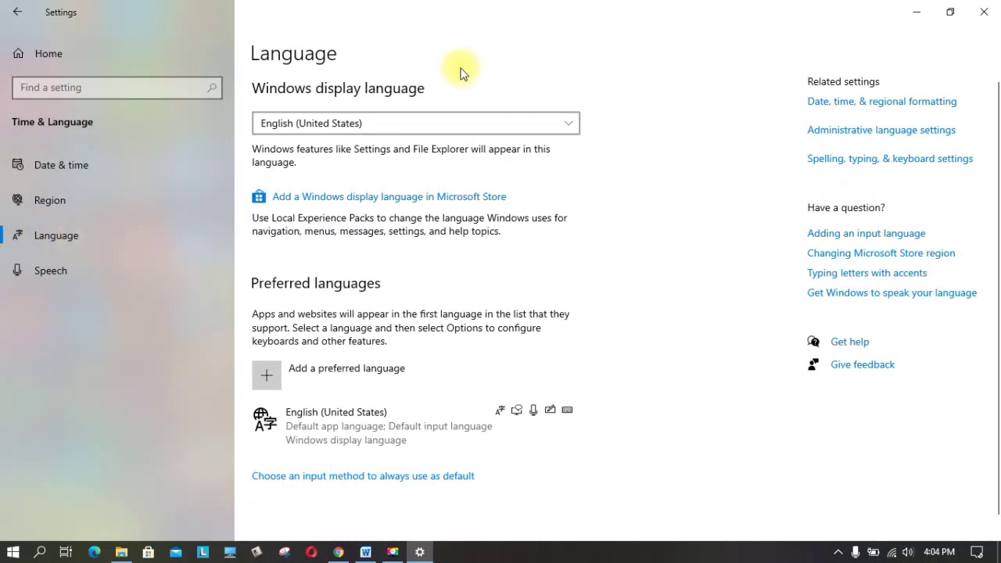
# Start adding a preferred language, search for "sinhala" and select Sinhala as the language to install.
pyautogui.scroll(-1, 594, 302)
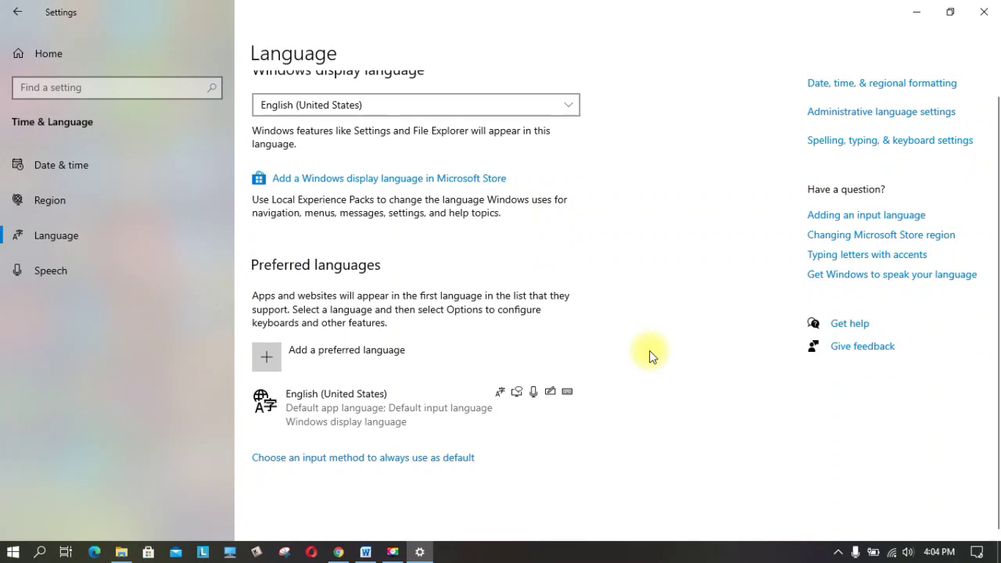
pyautogui.scroll(1, 309, 123)
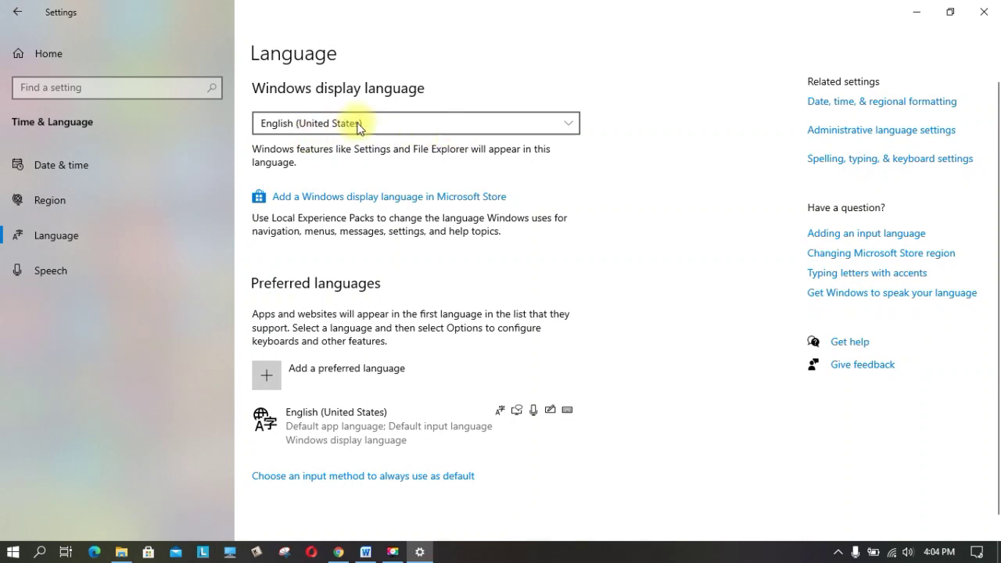
pyautogui.scroll(-1, 406, 129)
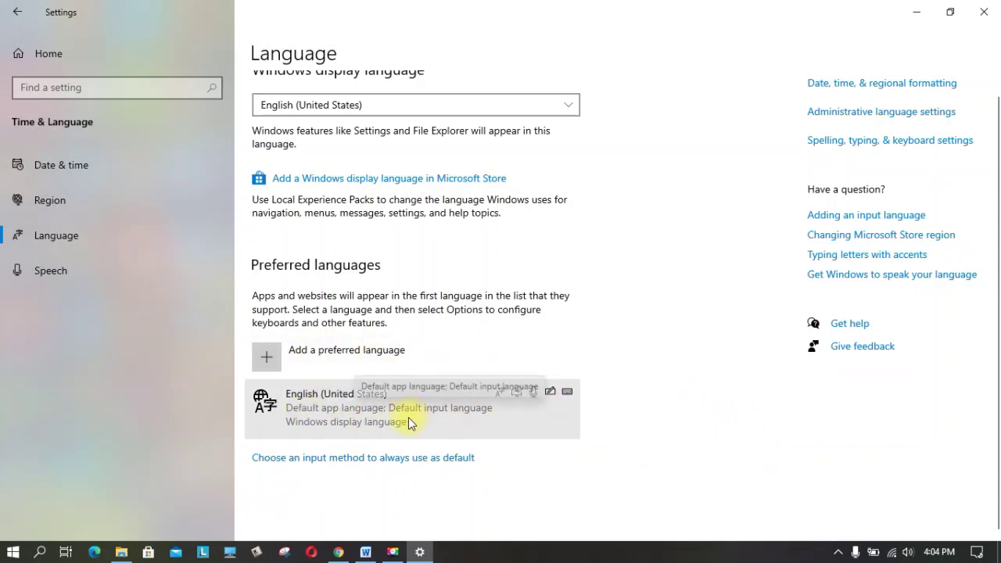
pyautogui.click(267, 362)
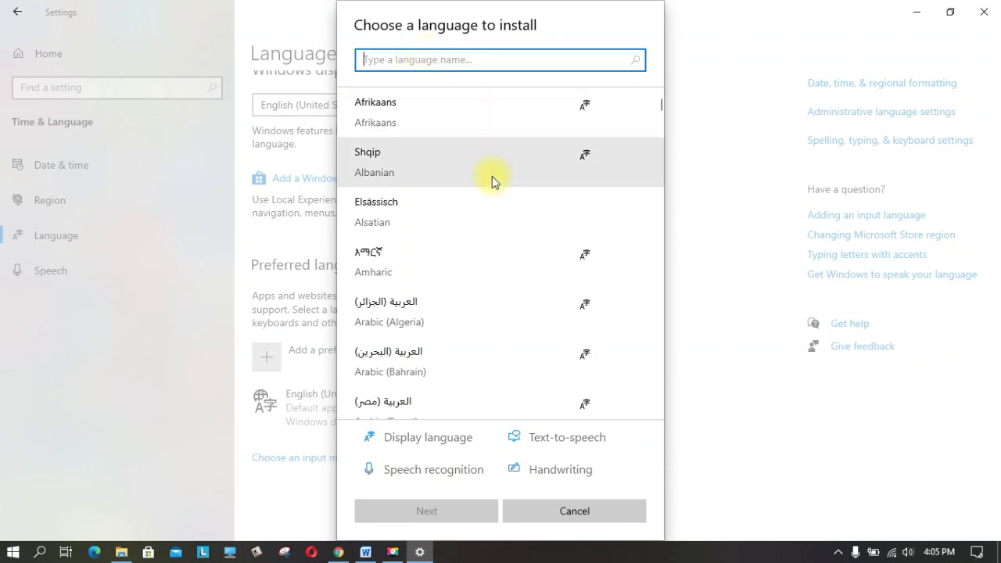
pyautogui.scroll(-10, 504, 297)
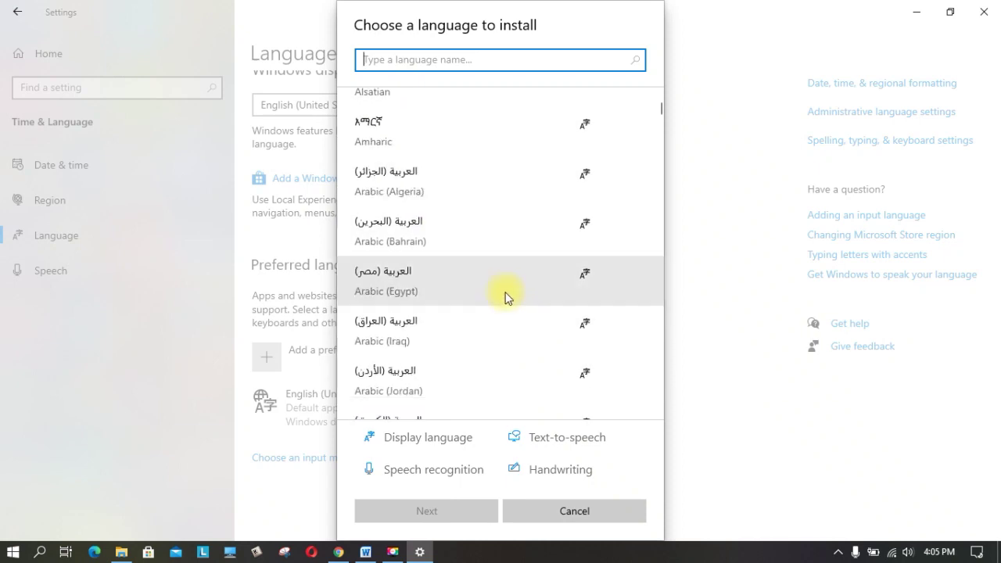
pyautogui.scroll(-10, 522, 327)
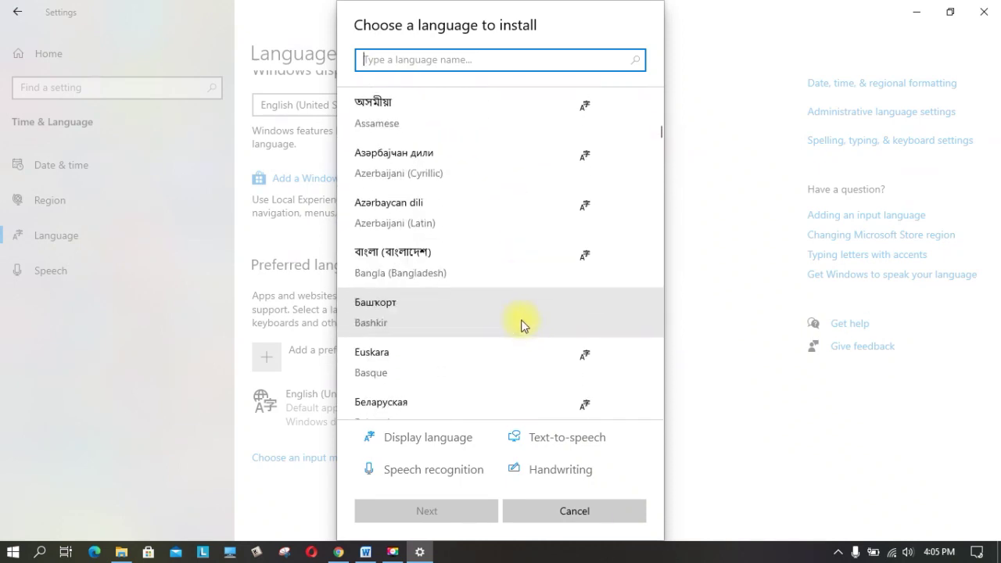
pyautogui.scroll(-1, 524, 314)
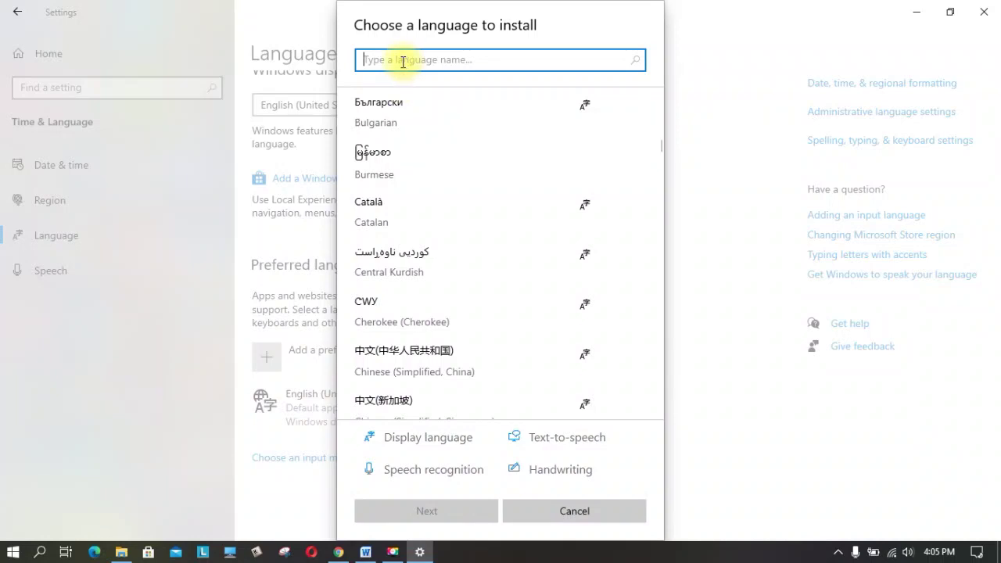
pyautogui.write('sinhala')
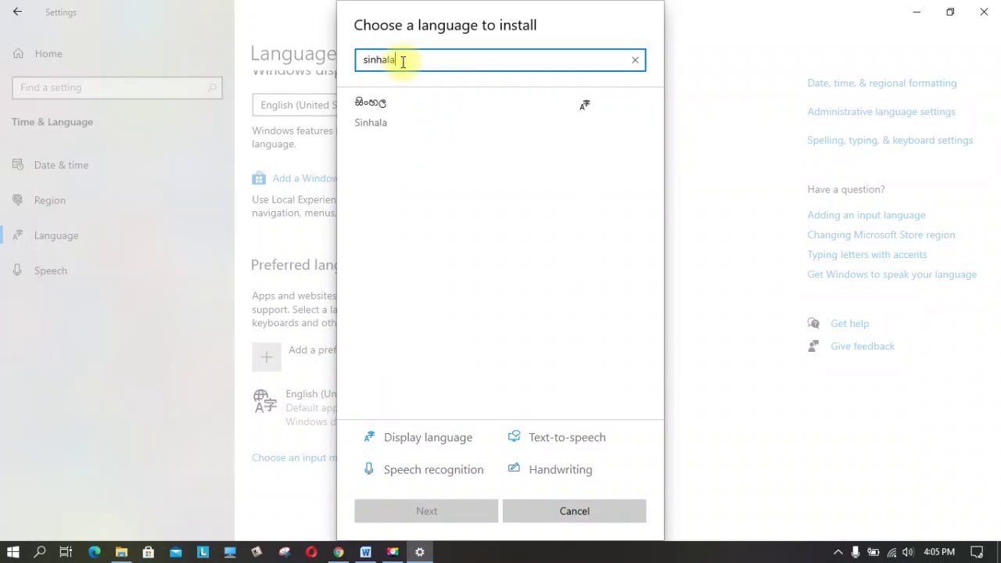
pyautogui.click(455, 112)
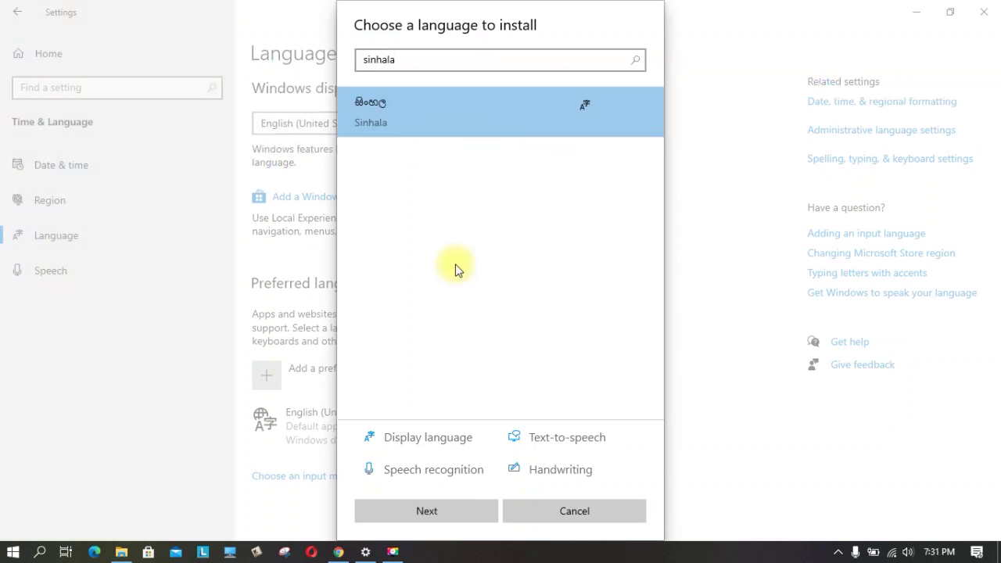
# Install Sinhala with the language pack option turned off.
pyautogui.click(431, 513)
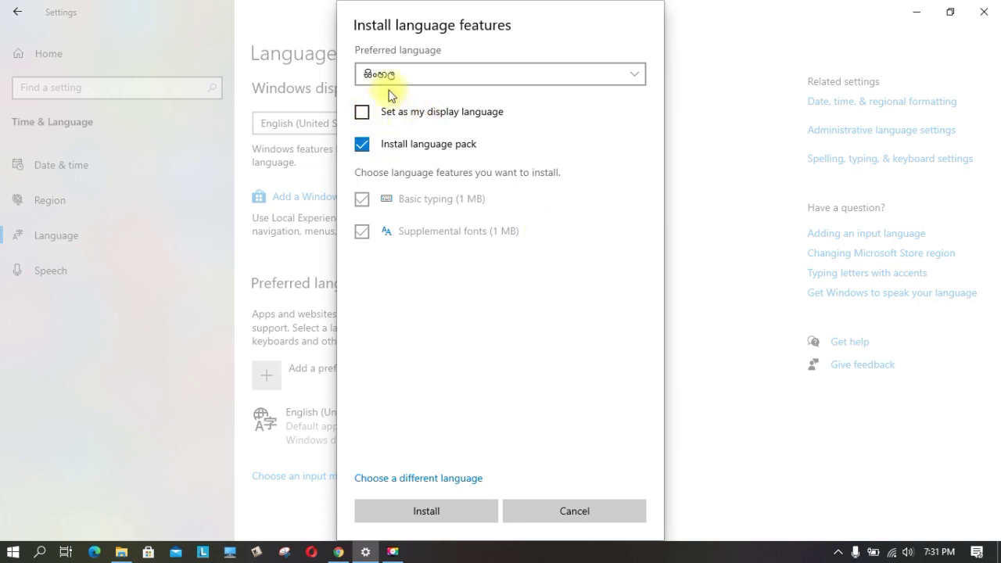
pyautogui.click(362, 148)
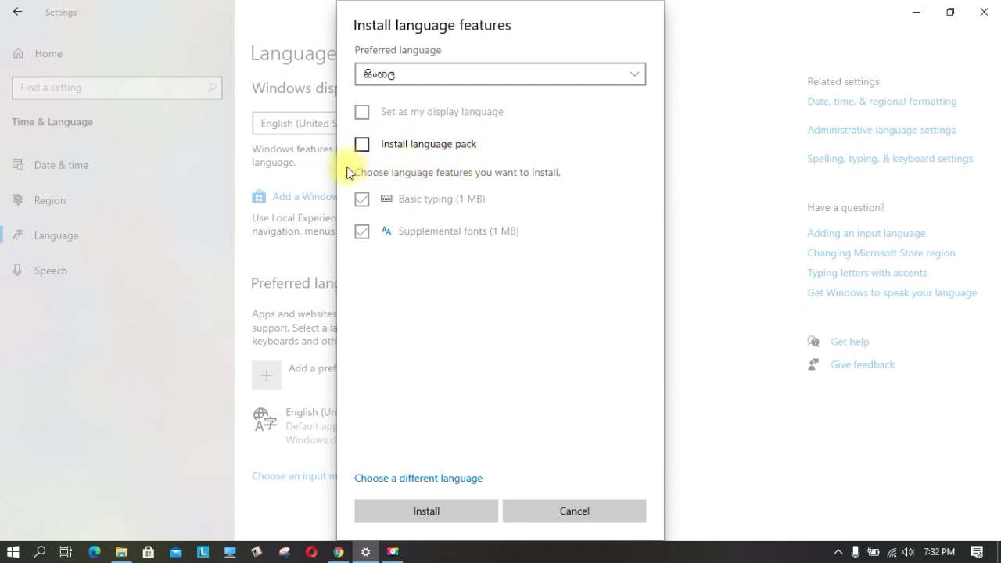
pyautogui.click(428, 511)
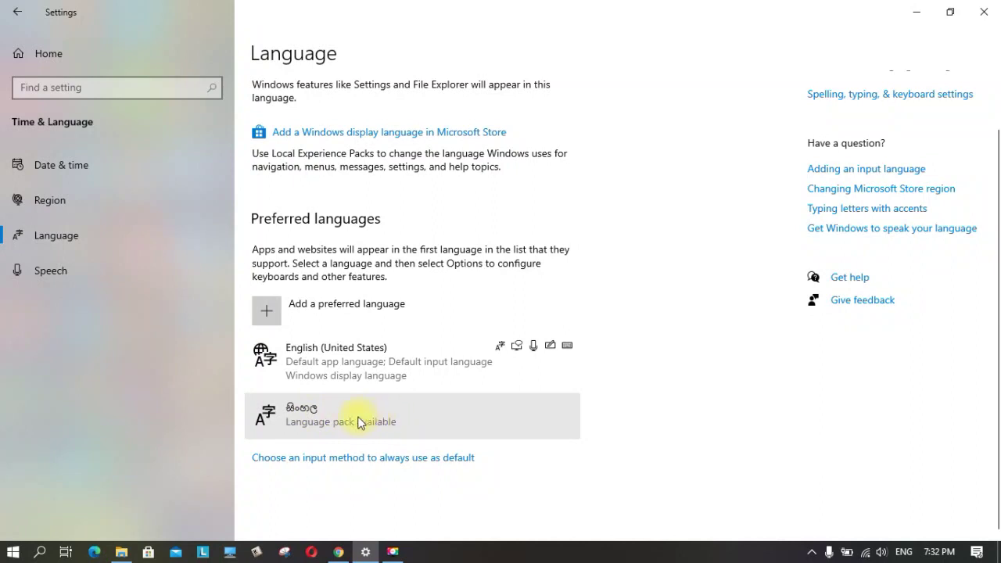
# Move English (United States) below Sinhala in the preferred languages and return it to first place.
pyautogui.click(401, 420)
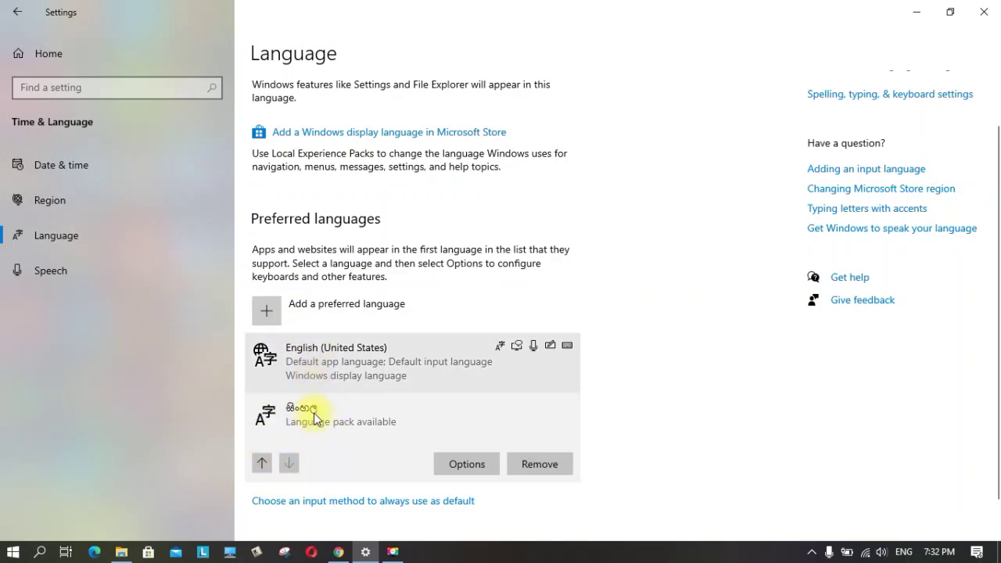
pyautogui.click(312, 363)
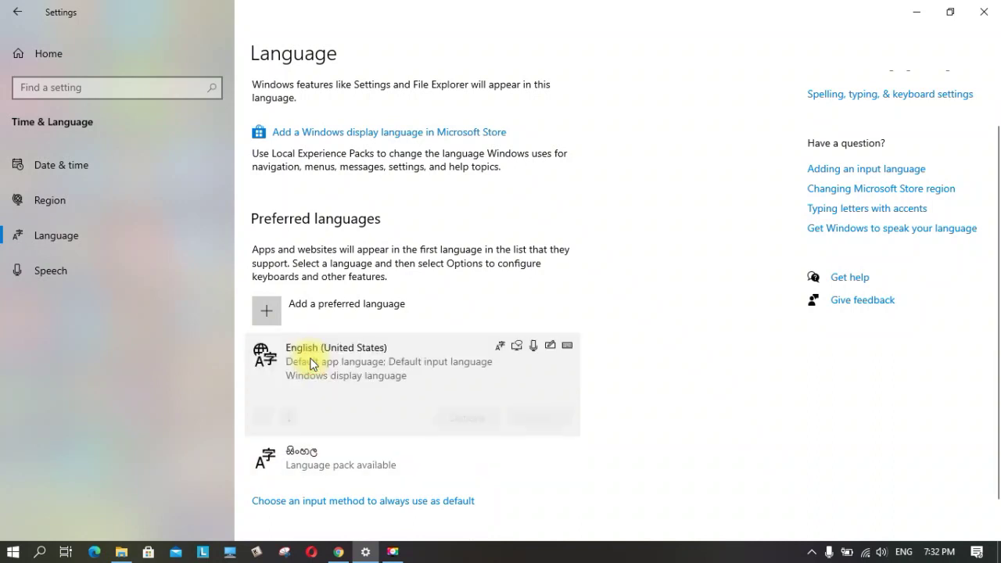
pyautogui.click(290, 419)
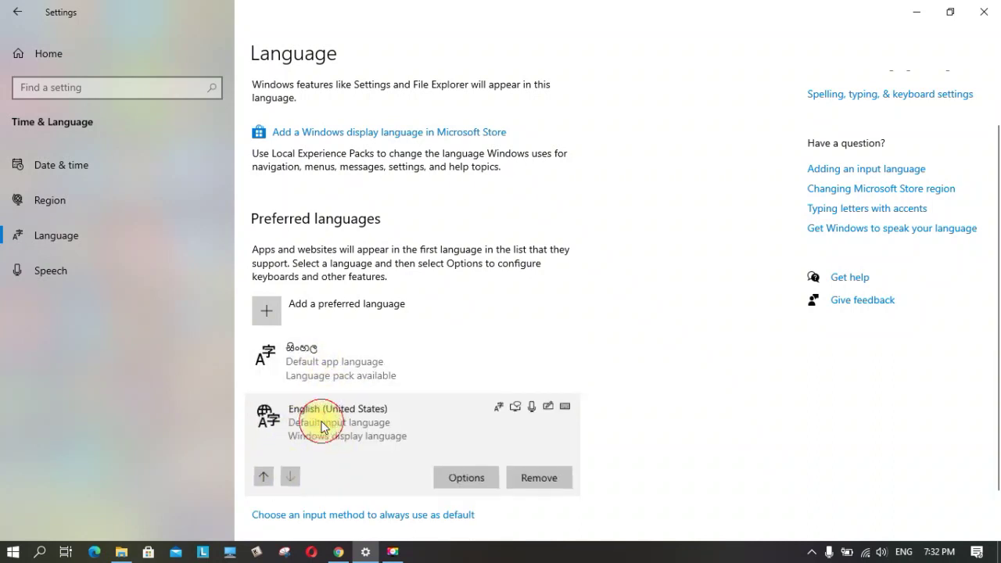
pyautogui.click(261, 479)
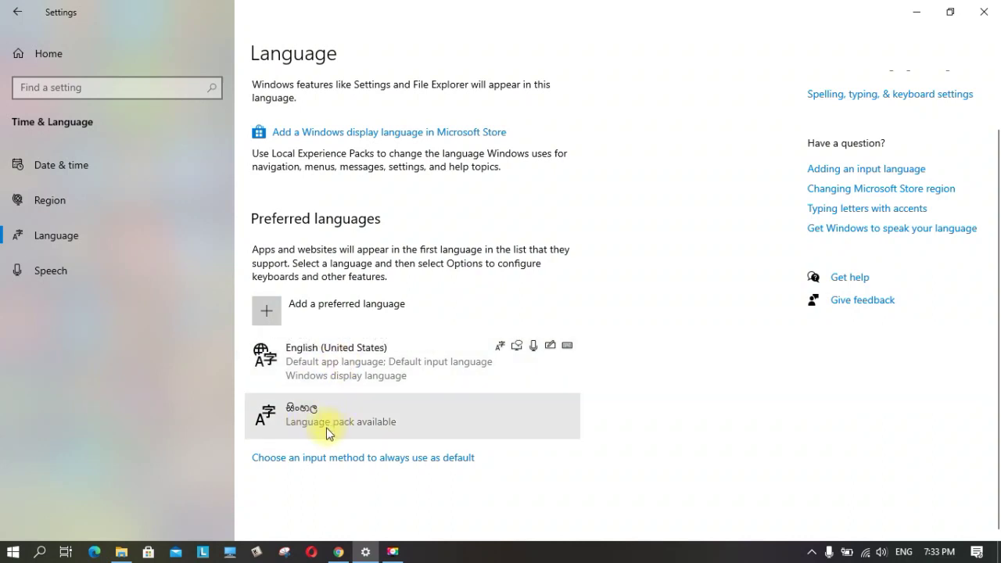
# Open the language options for Sinhala and download its Basic typing feature.
pyautogui.click(356, 416)
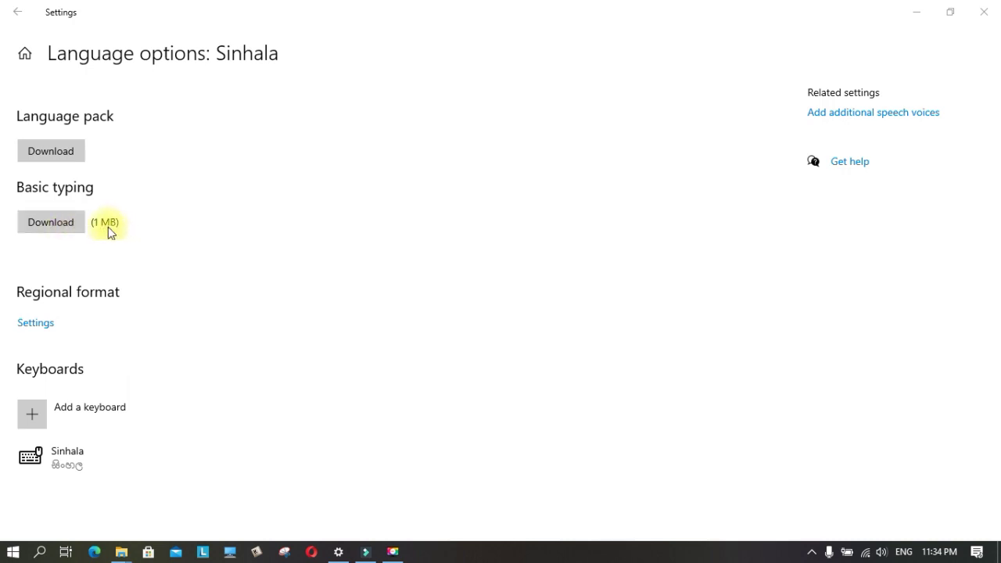
pyautogui.click(53, 224)
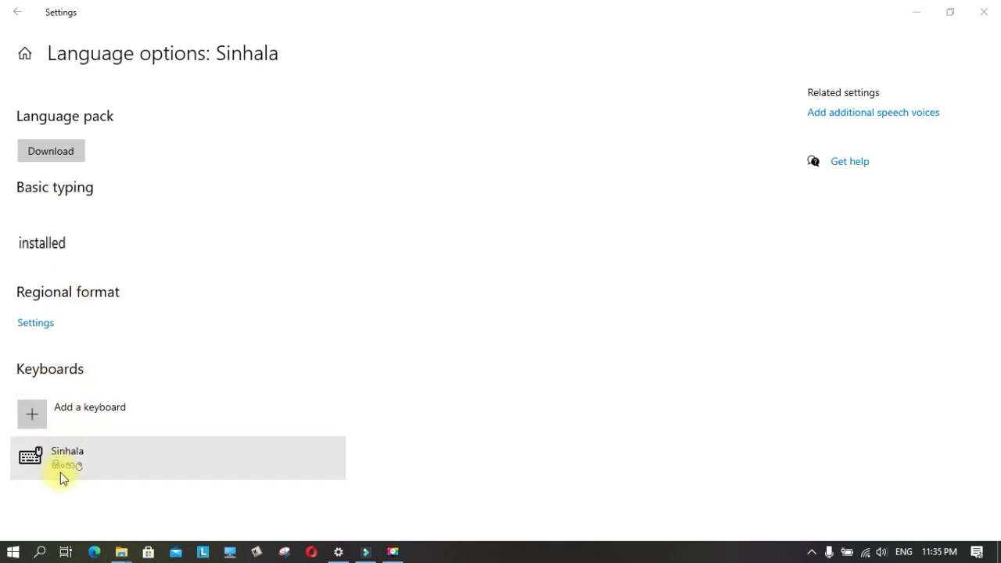
# Add the Sinhala - Wij 9 keyboard to Sinhala and select each of its two keyboards in turn.
pyautogui.click(33, 428)
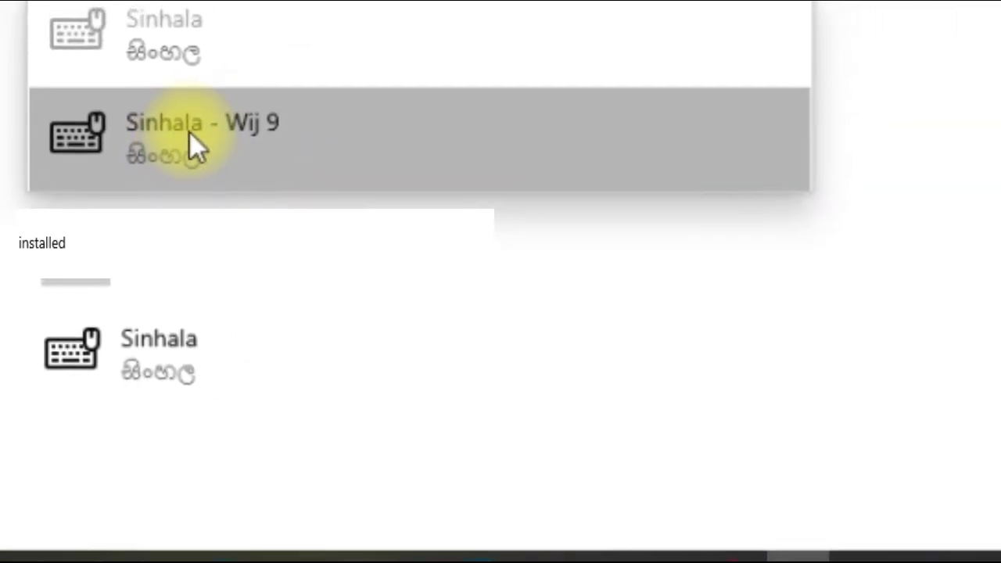
pyautogui.click(189, 133)
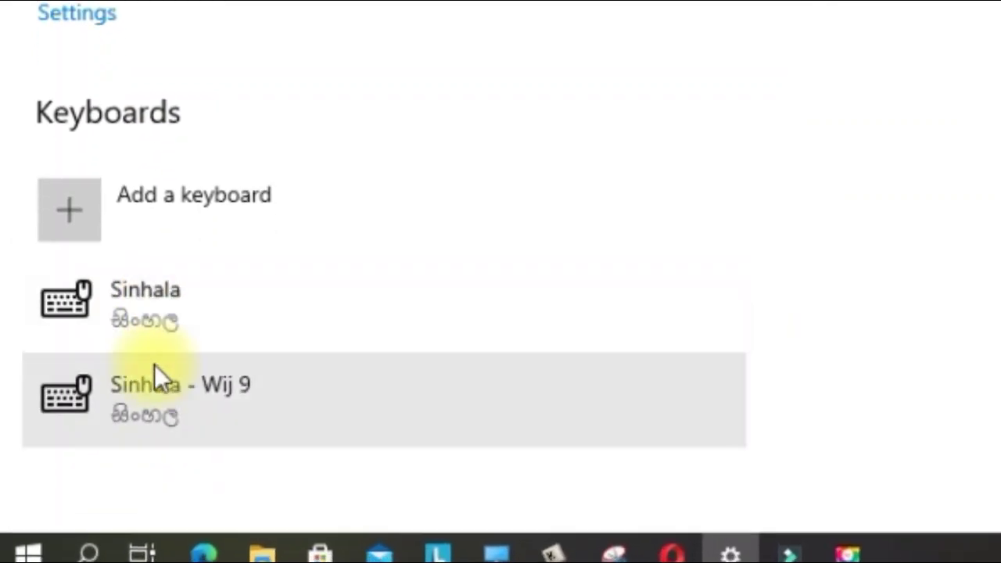
pyautogui.click(235, 329)
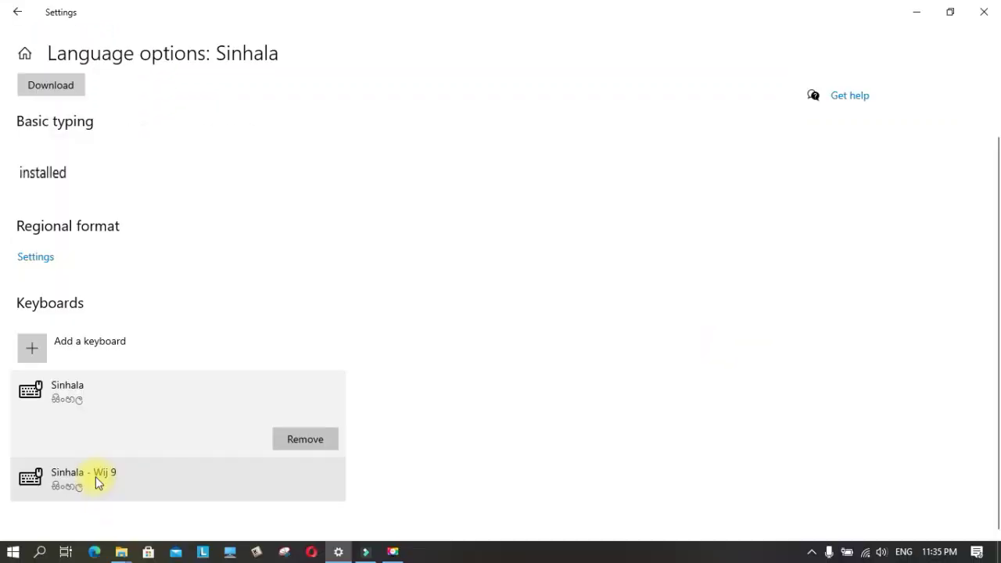
pyautogui.click(96, 476)
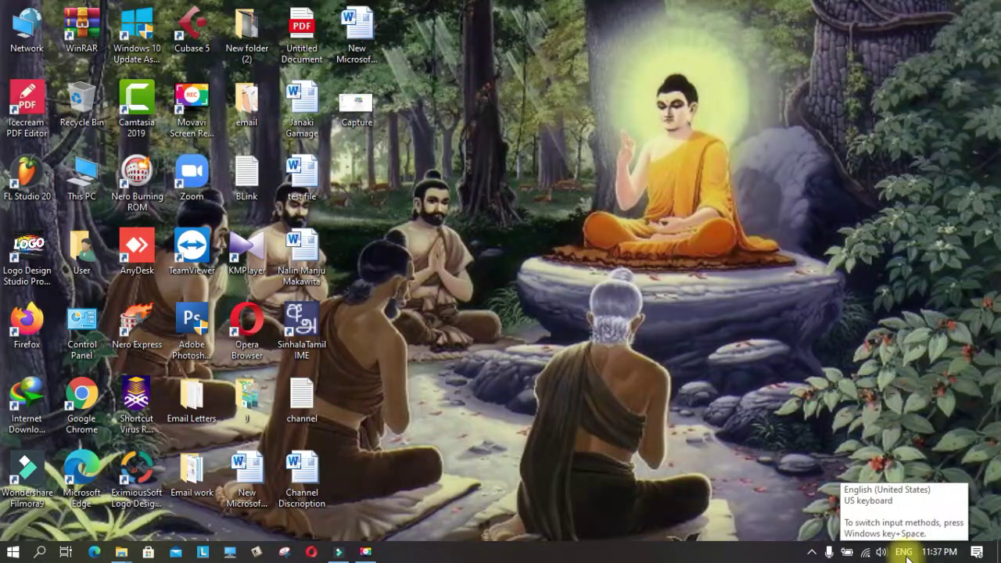
# Switch the input method to Sinhala and write "වින්ඩෝස් 10 පරිගණකවලදී දැන් සිංහල ටයිපින් ගැටළුවක් නැහැ..." as the heading in the Word document.
pyautogui.click(905, 554)
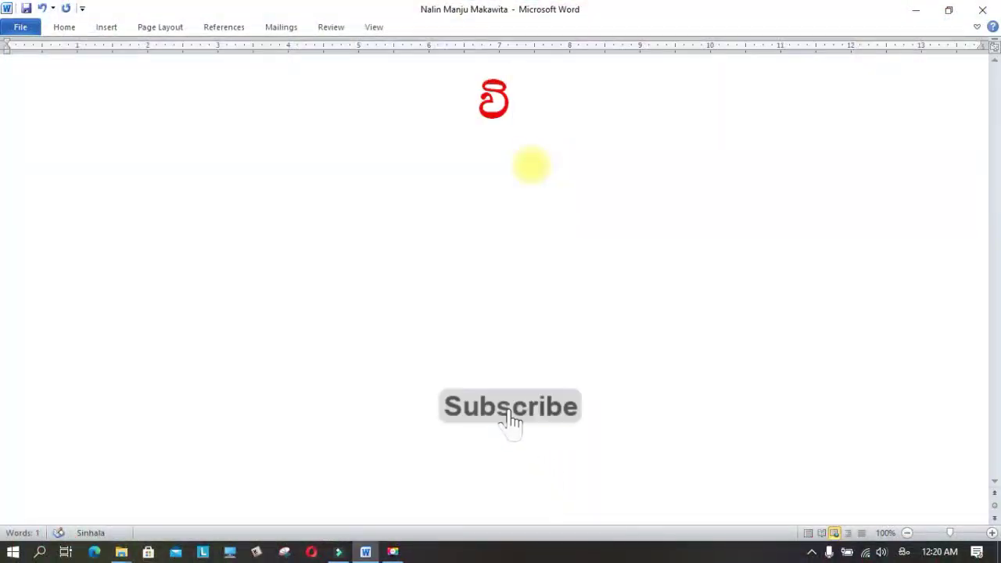
pyautogui.write('න්ෙ')
pyautogui.write('ඩෝස්')
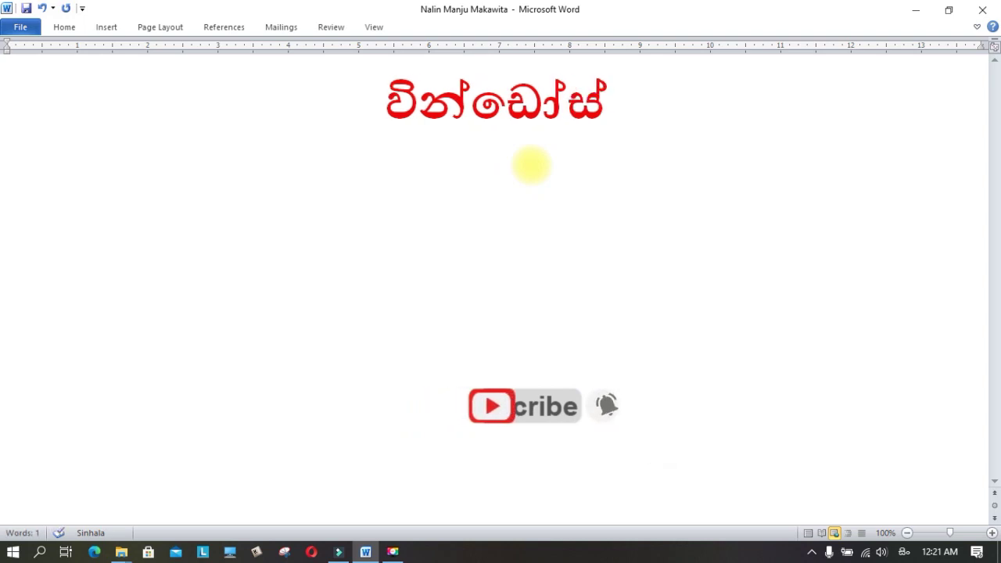
pyautogui.write(' 10 පරි')
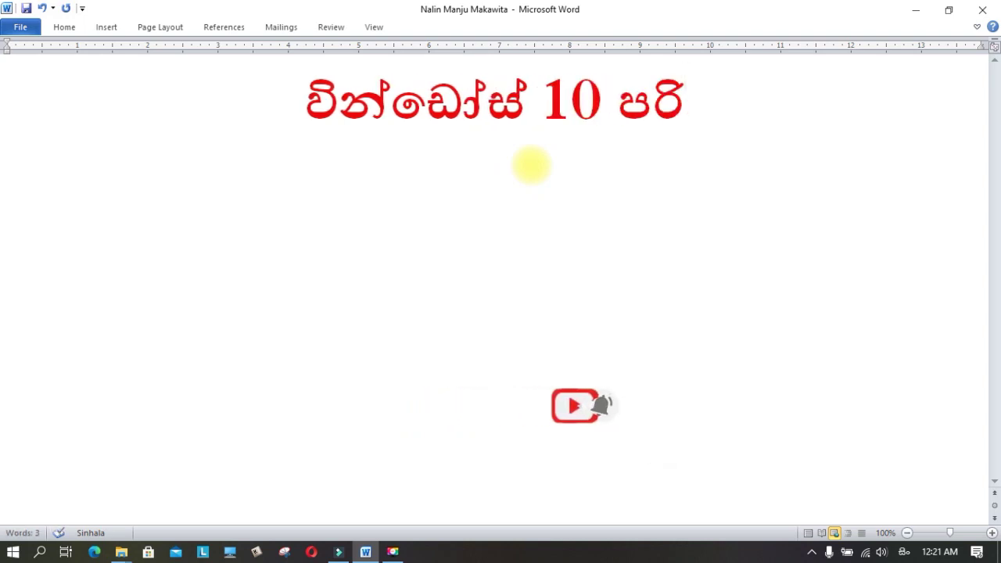
pyautogui.write('ගණකවලදී දැන් සිංහල ටයිපින් ගැ')
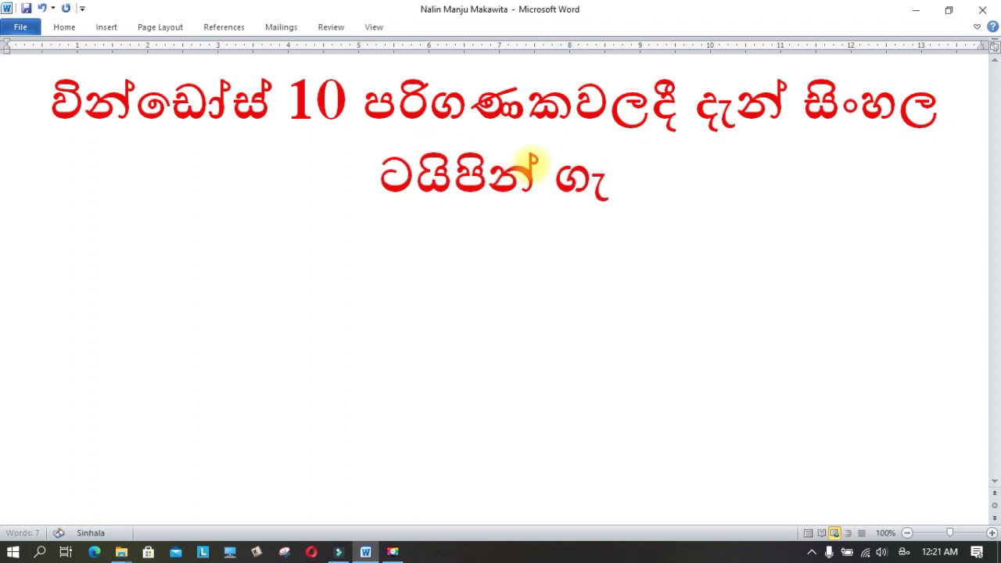
pyautogui.write('ට')
pyautogui.write('ළු')
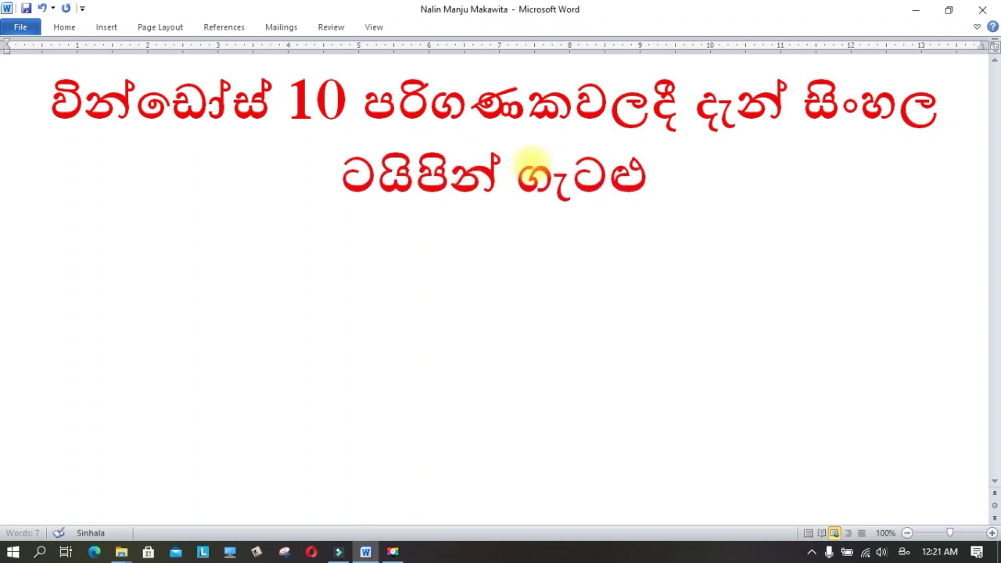
pyautogui.write('වක් නැ')
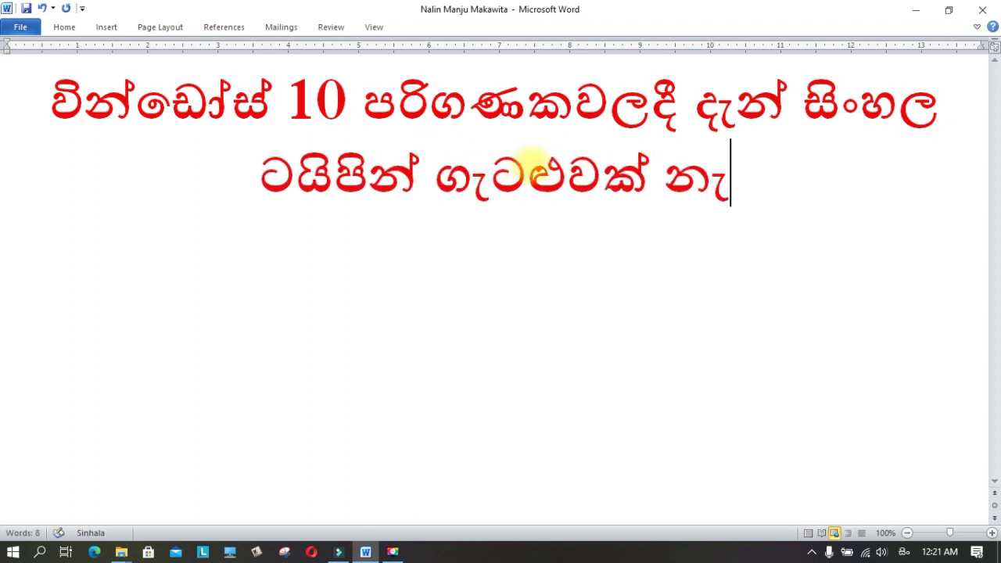
pyautogui.write('හැ...')
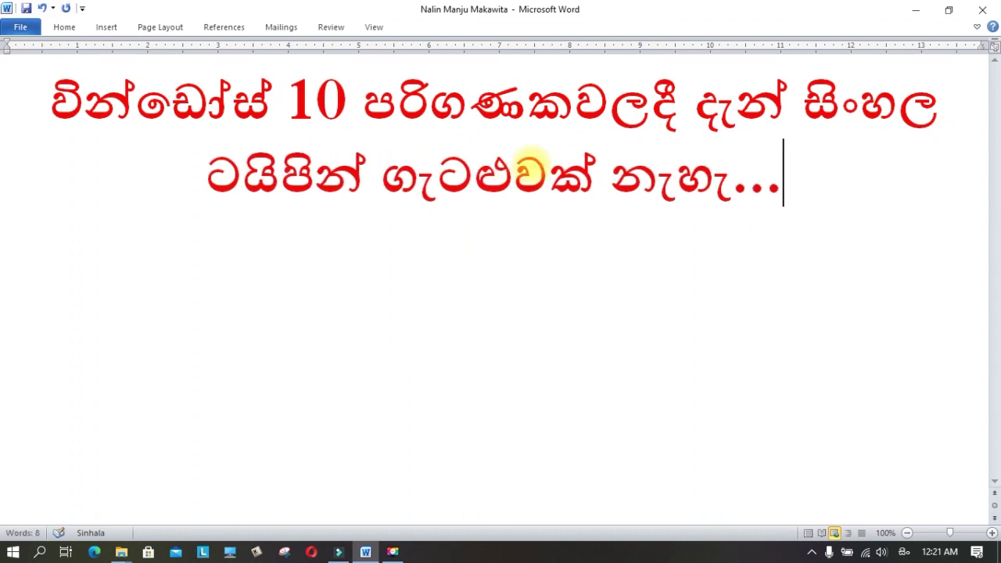
# Add the words "දෙපාර්තමේන්තුව", "කාර්යාලය", "ප්‍රාදේශීය" and "විද්‍ය" on separate lines below the heading.
pyautogui.press('Return')
pyautogui.write('දෙපා')
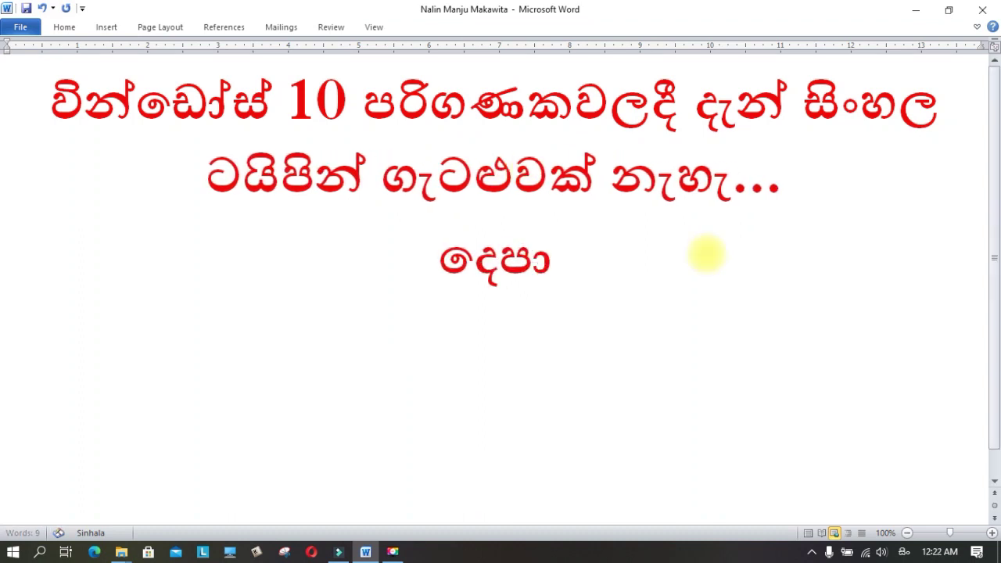
pyautogui.write('ර්තෙමේන්')
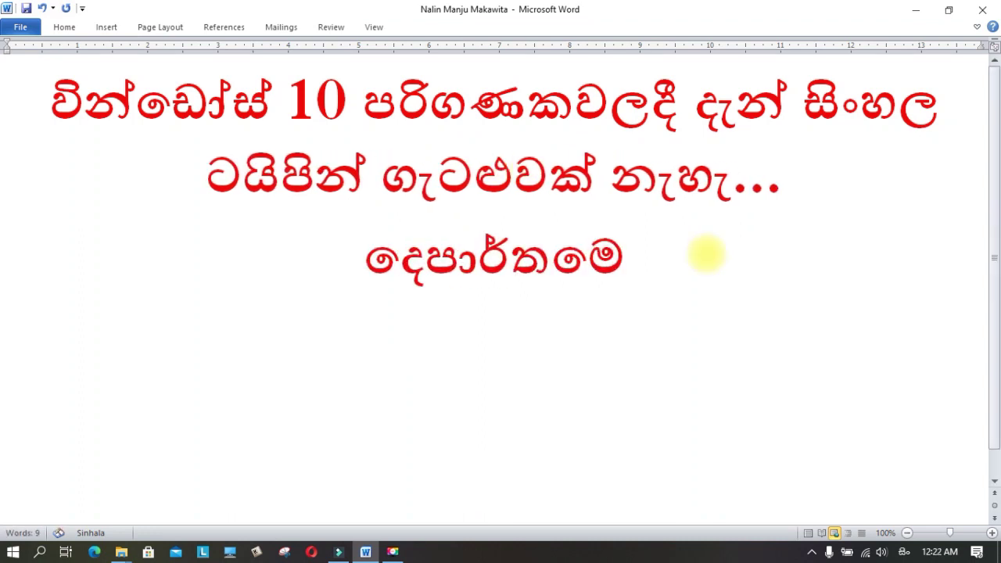
pyautogui.write('තුව')
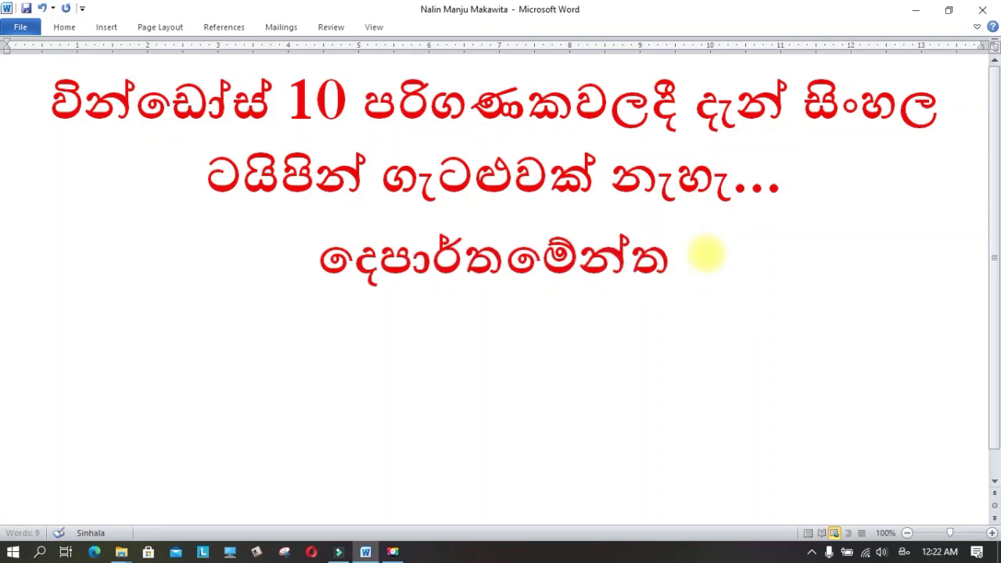
pyautogui.press('Return')
pyautogui.write('කාර්යාල')
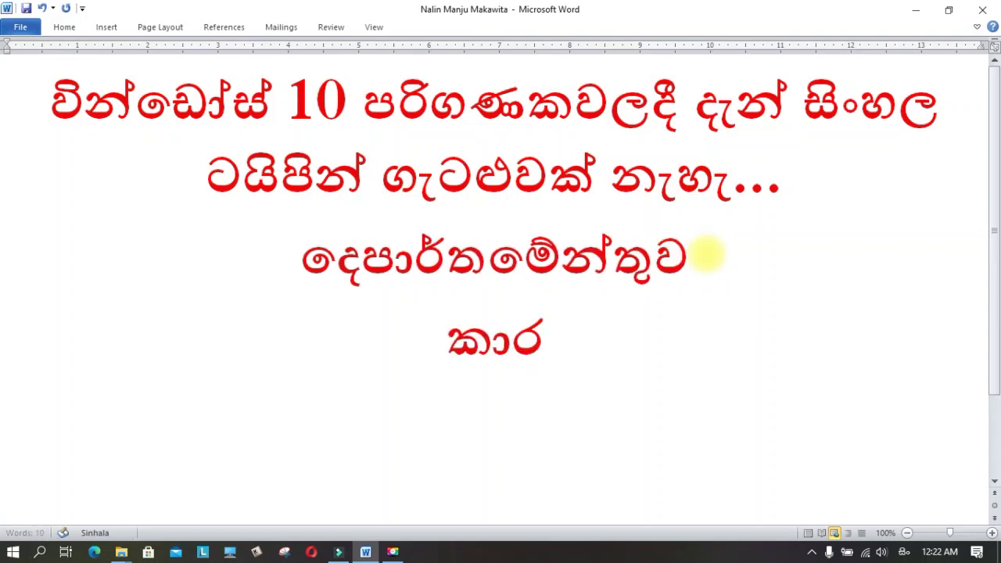
pyautogui.write('ය')
pyautogui.press('Return')
pyautogui.write('ප්\u200dරාදෙ')
pyautogui.write('්ශීය')
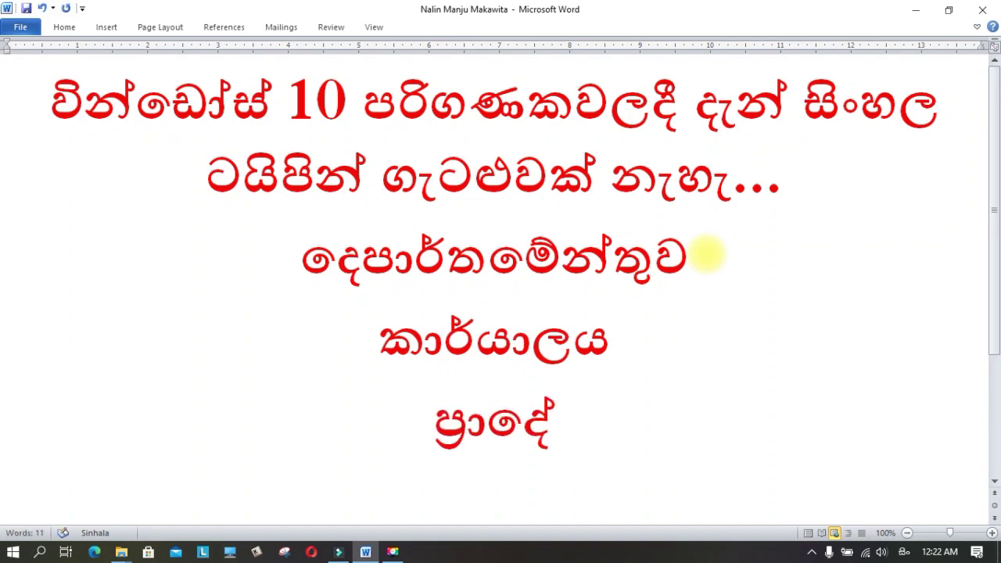
pyautogui.press('Return')
pyautogui.write('විද්\u200dය')
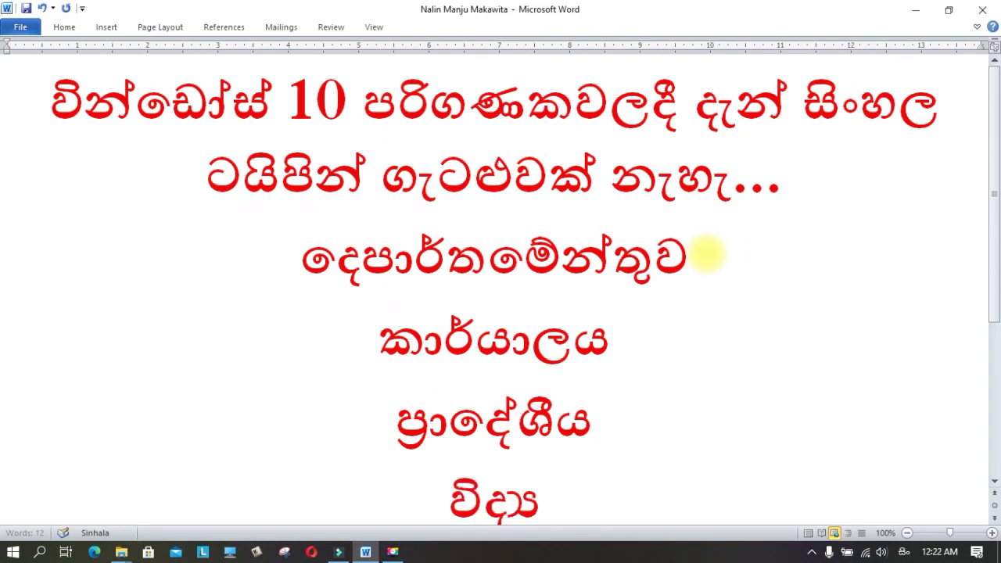